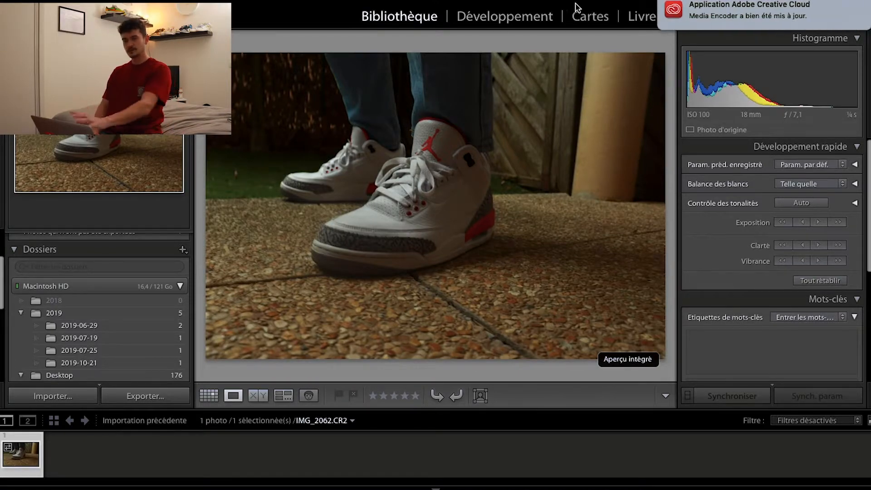
Step: Open the sneaker photo for developing and cool its white balance to a Température of 3 487
left_click(507, 18)
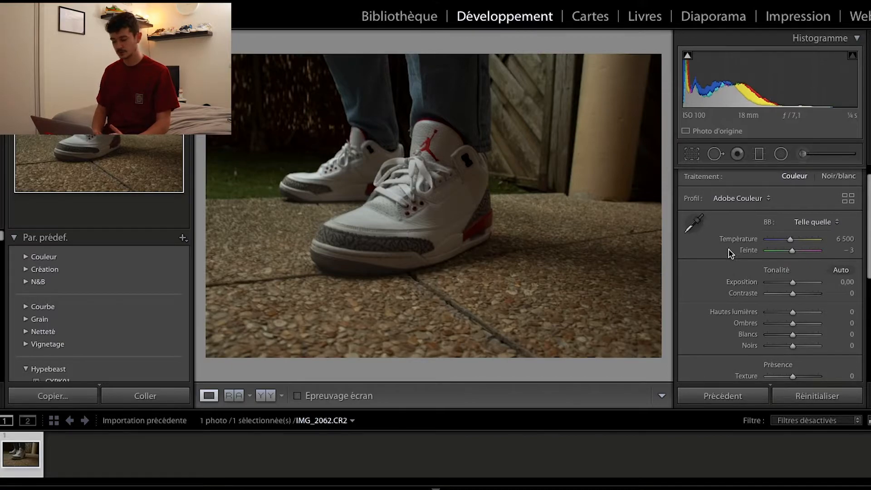
left_click(790, 240)
left_click_drag(791, 239, 781, 242)
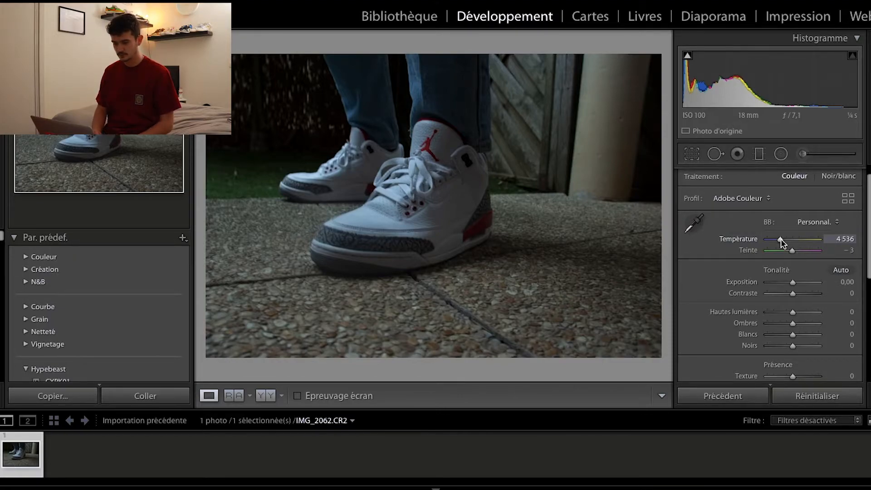
mouse_move(781, 239)
left_mouse_down()
mouse_move(806, 240)
mouse_move(775, 239)
left_mouse_up()
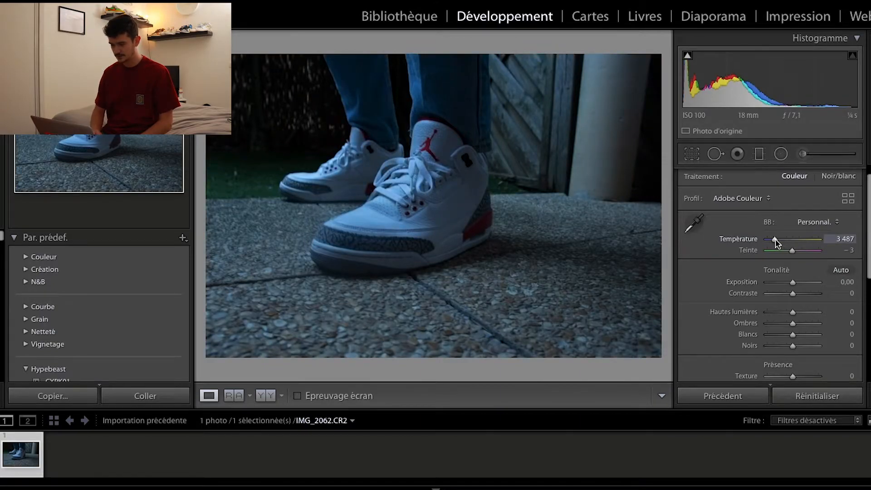
Step: Raise the photo's Contraste to +38 and lower the Hautes lumières to −22
scroll(780, 270, "down", 1)
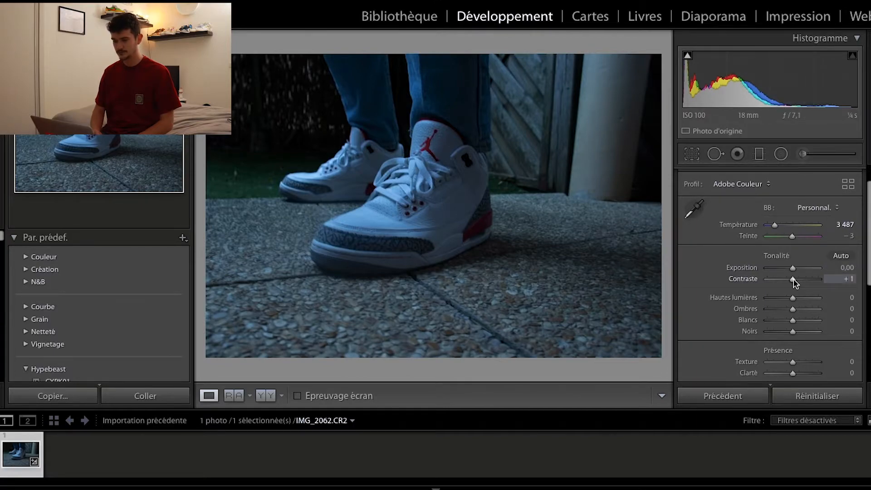
left_click_drag(794, 280, 802, 280)
scroll(804, 283, "down", 2)
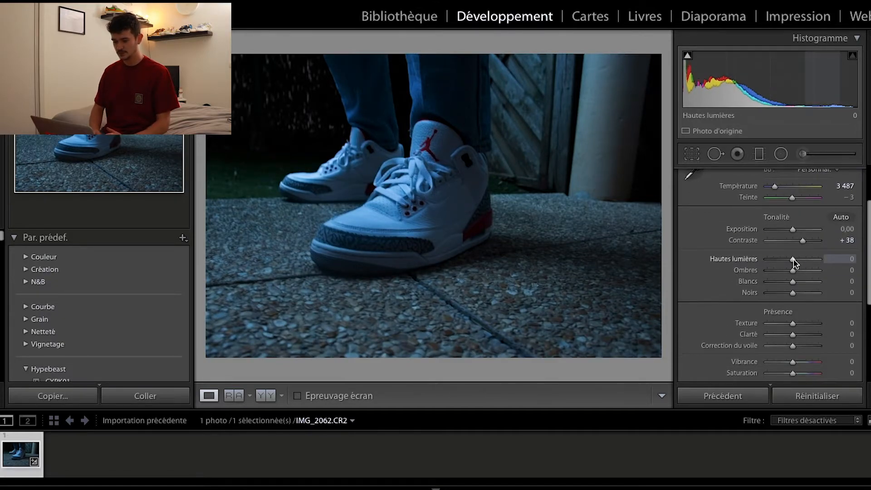
left_click_drag(794, 262, 789, 262)
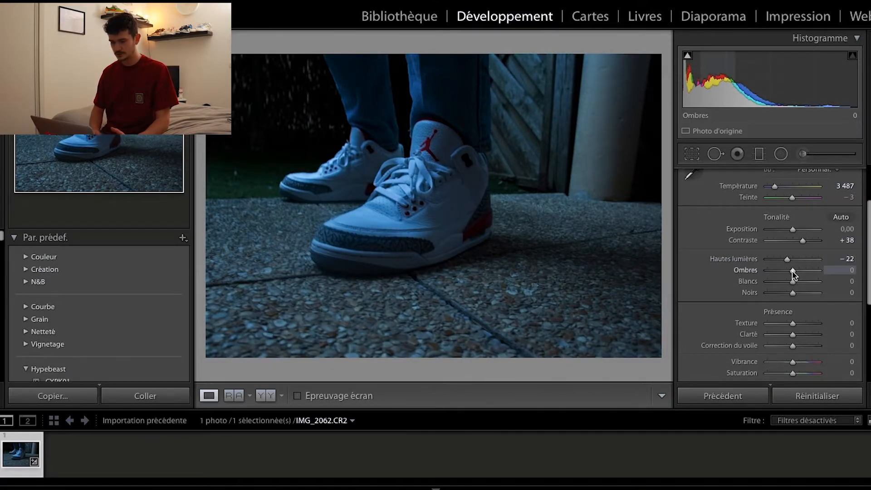
Step: Lower the photo's Ombres to −23 and Noirs to −3 in the basic tone settings
mouse_move(792, 272)
left_mouse_down()
mouse_move(805, 269)
mouse_move(794, 270)
left_mouse_up()
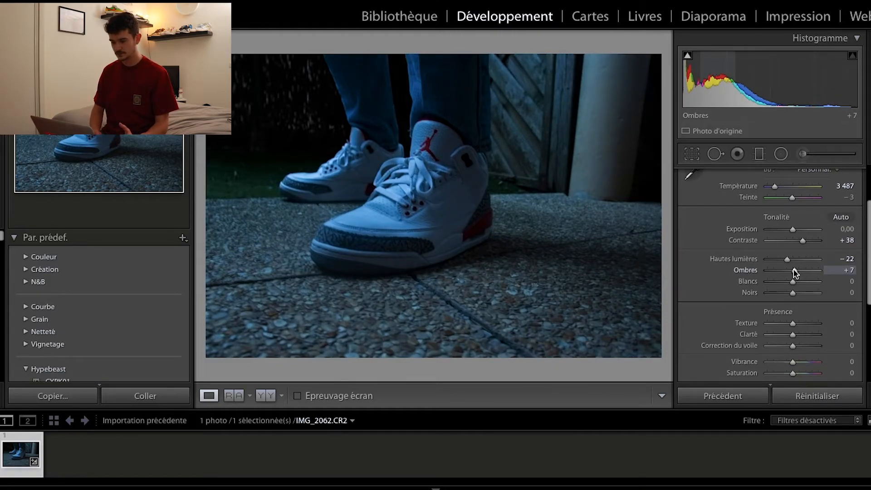
mouse_move(794, 270)
left_mouse_down()
mouse_move(811, 270)
mouse_move(785, 271)
left_mouse_up()
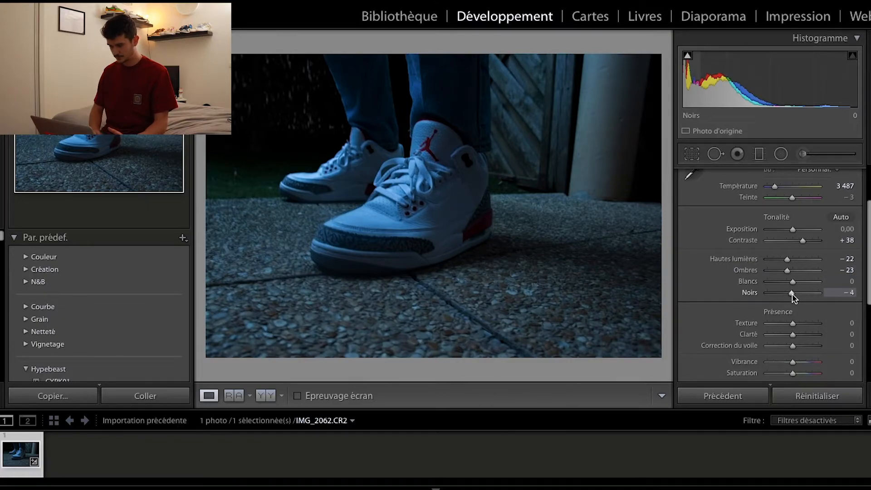
left_click_drag(793, 297, 794, 298)
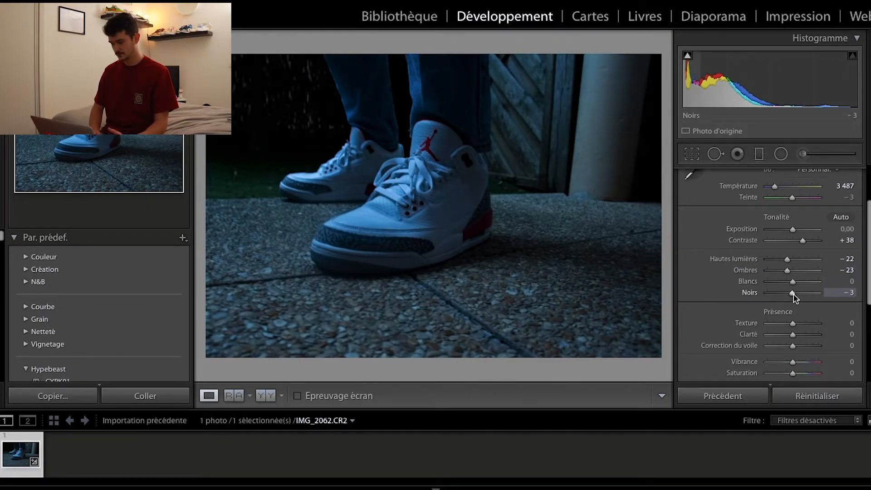
Step: Increase the photo's Clarté to +35 in the presence settings
scroll(794, 326, "down", 1)
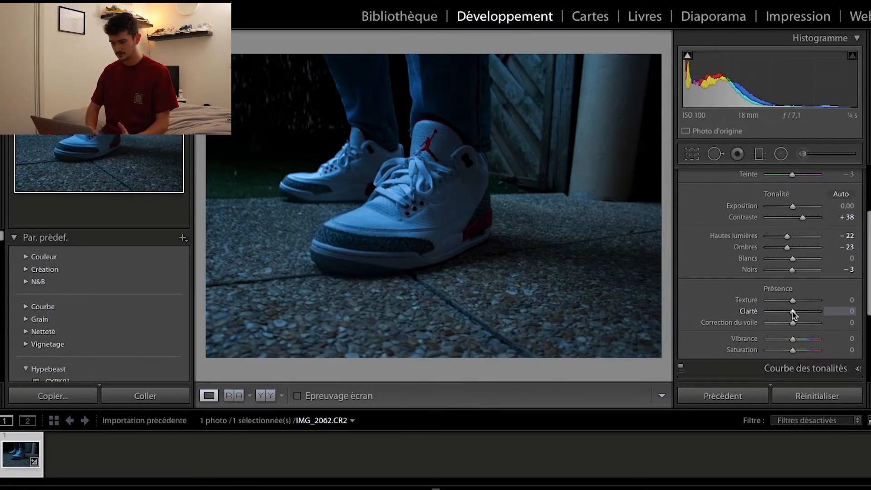
left_click_drag(793, 314, 803, 314)
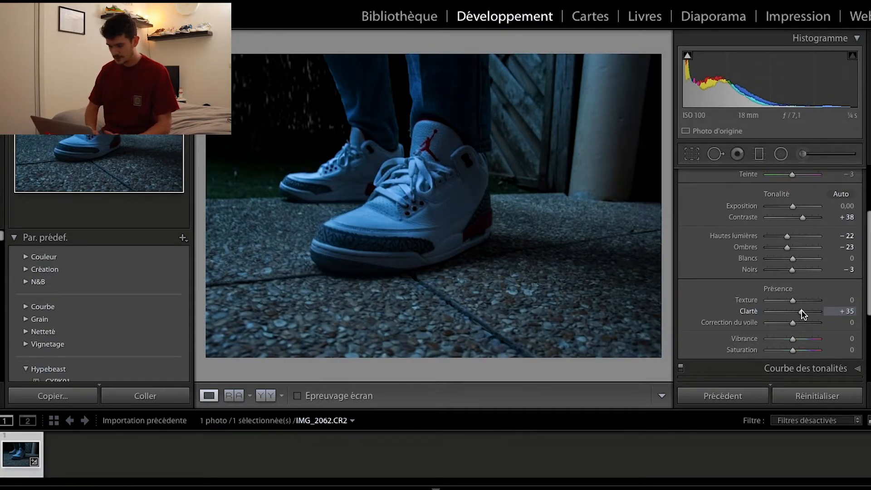
Step: Lift the dark end of the tone curve, with Tons sombres at +39 and Ombres at +8
scroll(799, 312, "down", 4)
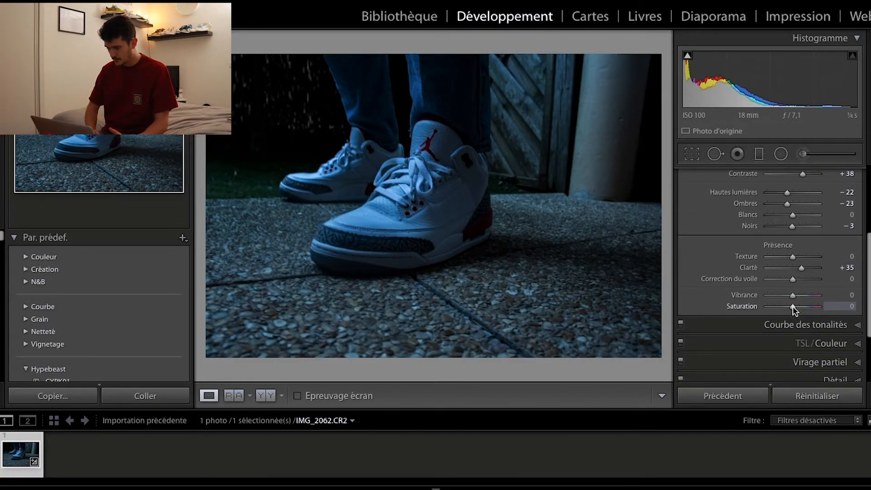
scroll(793, 309, "down", 5)
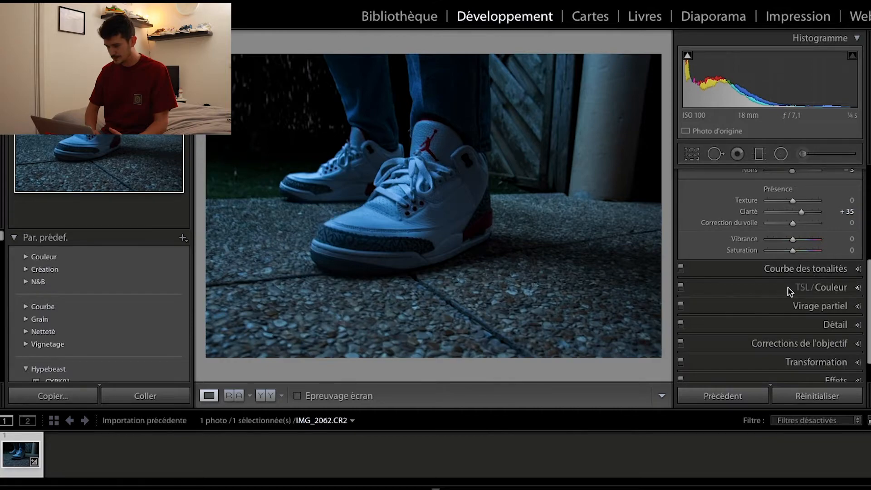
left_click(766, 271)
scroll(765, 271, "down", 2)
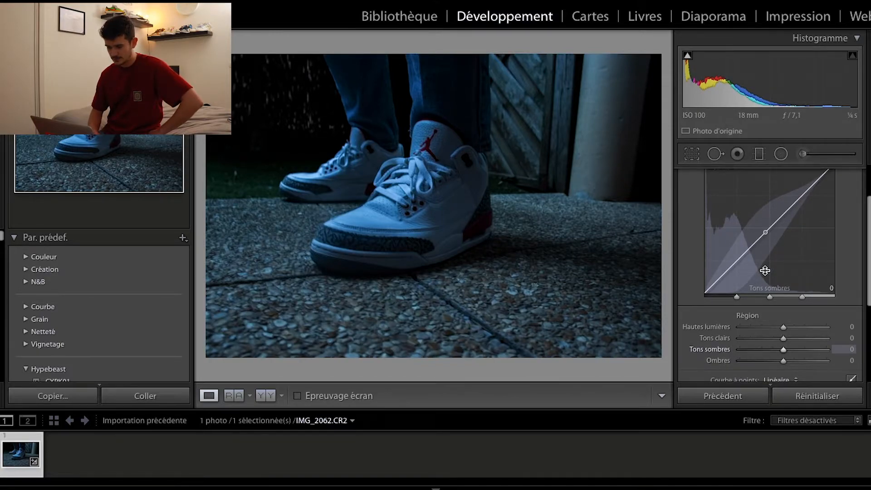
left_click_drag(752, 245, 708, 285)
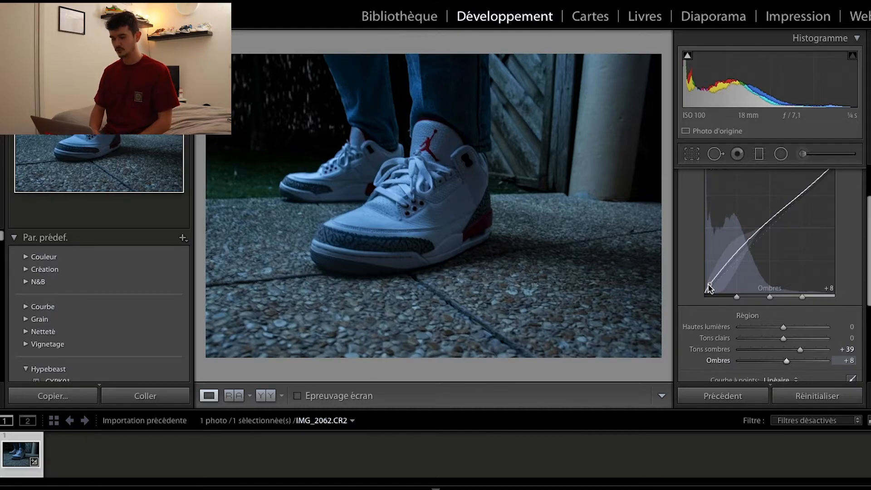
Step: Reduce the Saturation of the Bleu colour range to −13 in the TSL/Couleur adjustments
scroll(726, 319, "down", 3)
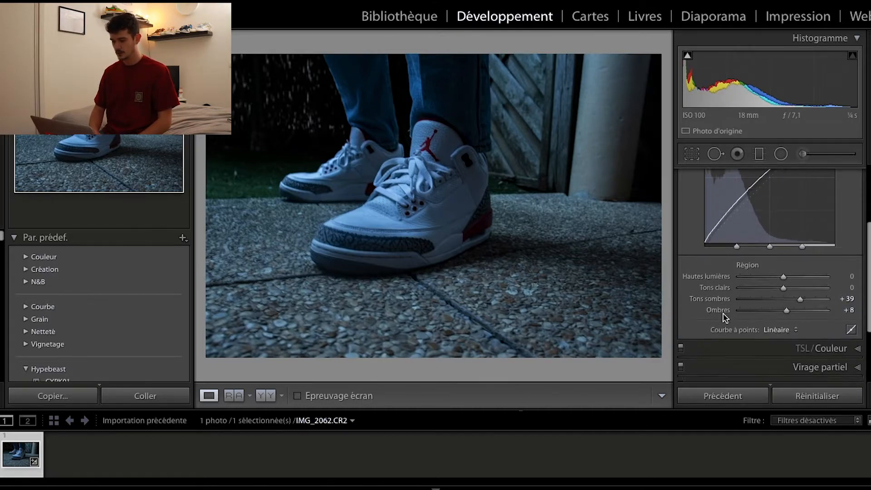
scroll(726, 318, "down", 2)
left_click(755, 290)
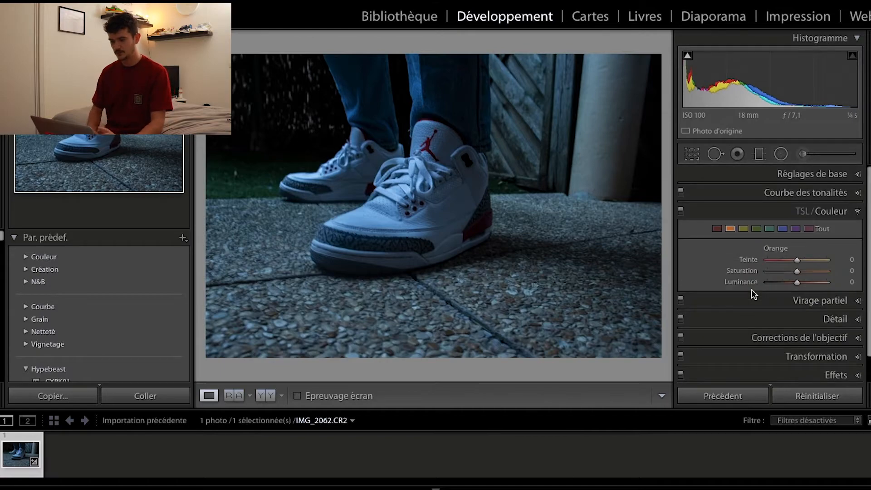
left_click(782, 229)
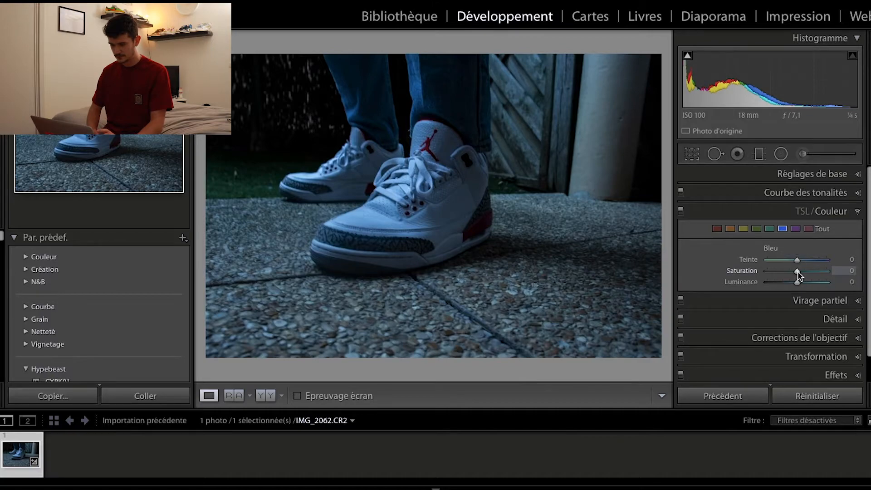
mouse_move(797, 271)
left_mouse_down()
mouse_move(770, 271)
mouse_move(809, 272)
mouse_move(788, 274)
left_mouse_up()
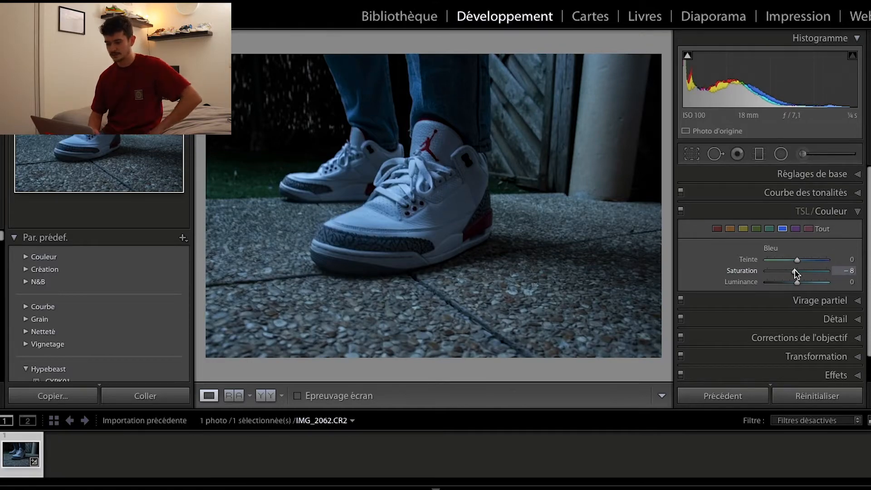
left_click_drag(795, 272, 797, 274)
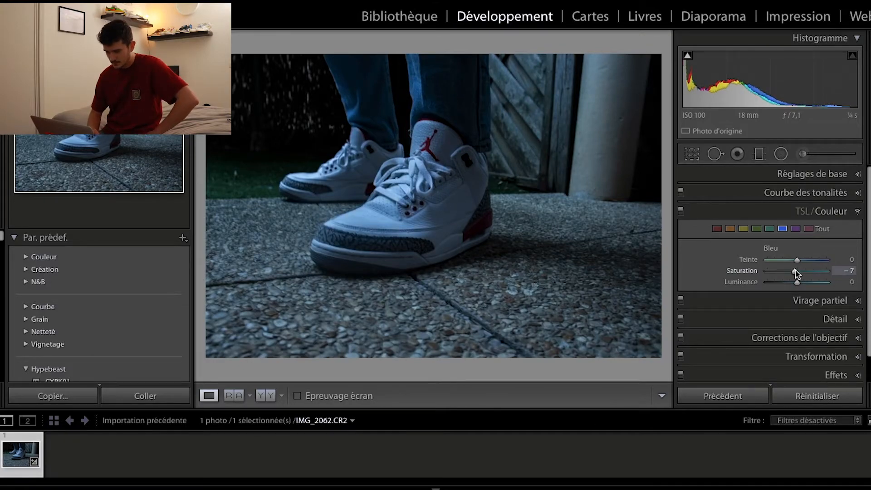
scroll(797, 274, "down", 1)
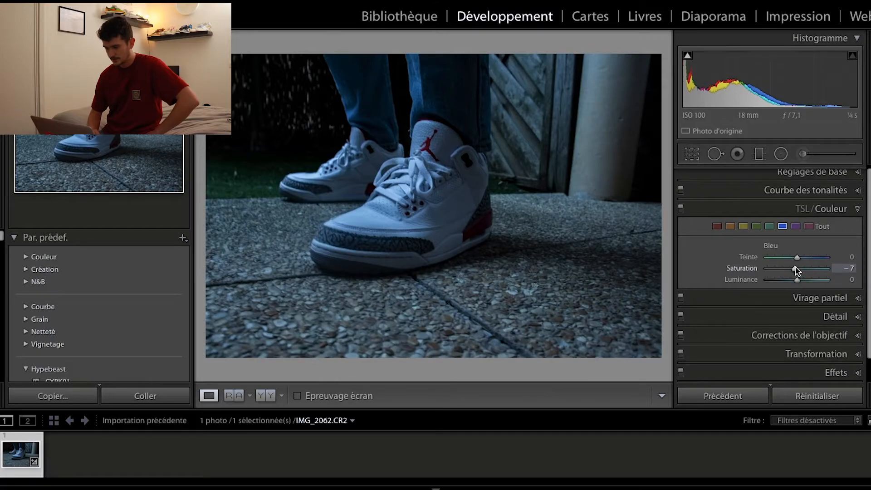
left_click_drag(797, 273, 795, 273)
Step: Boost the Rouge colour range with Luminance at +28 and Saturation at +31
scroll(794, 271, "down", 1)
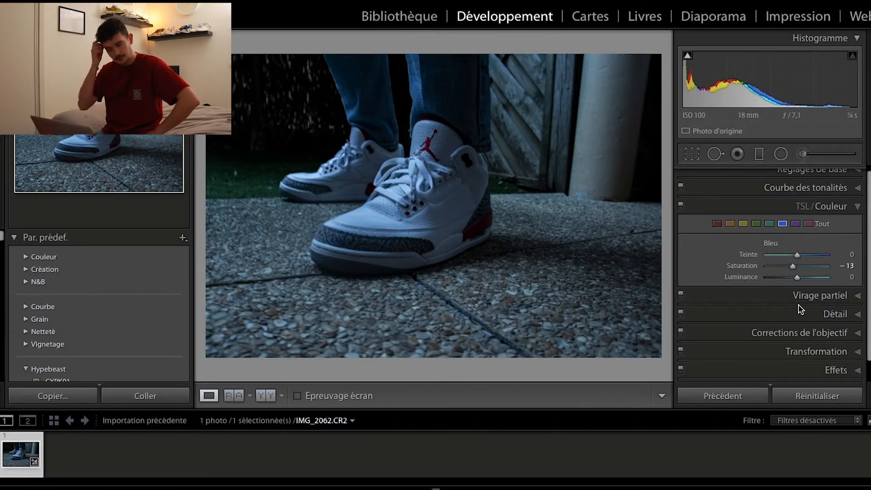
left_click(717, 223)
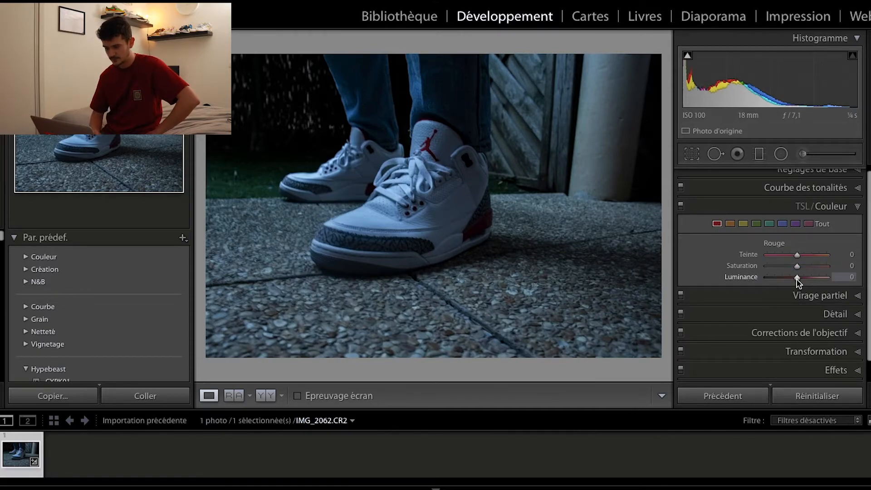
mouse_move(797, 279)
left_mouse_down()
mouse_move(819, 279)
mouse_move(804, 278)
mouse_move(806, 267)
left_mouse_up()
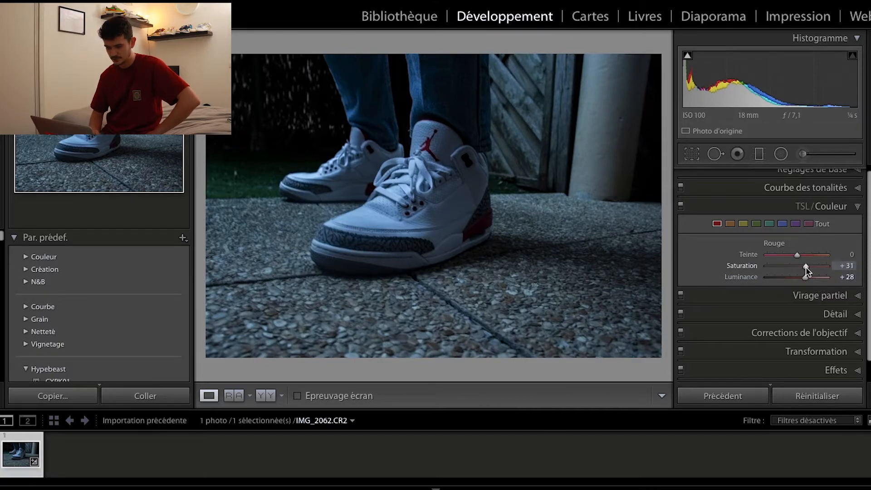
Step: Boost the Vert colour range with Luminance at +26 and Saturation at +24
scroll(806, 268, "down", 1)
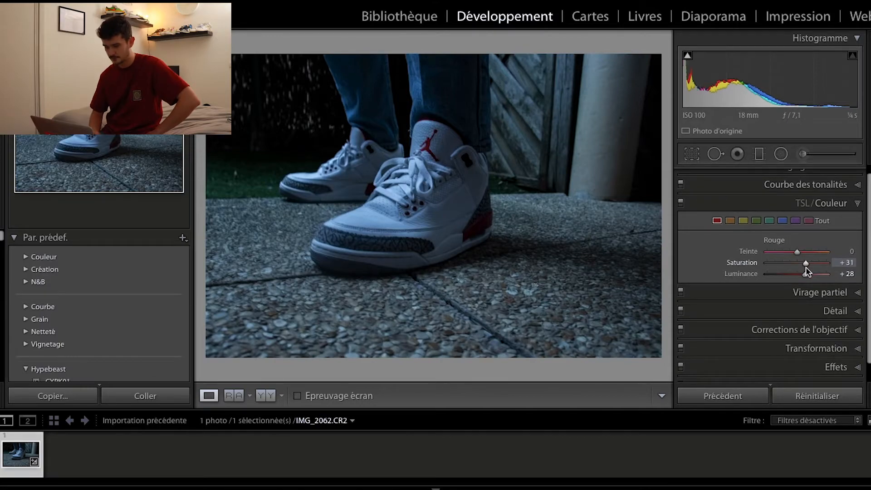
scroll(806, 268, "down", 1)
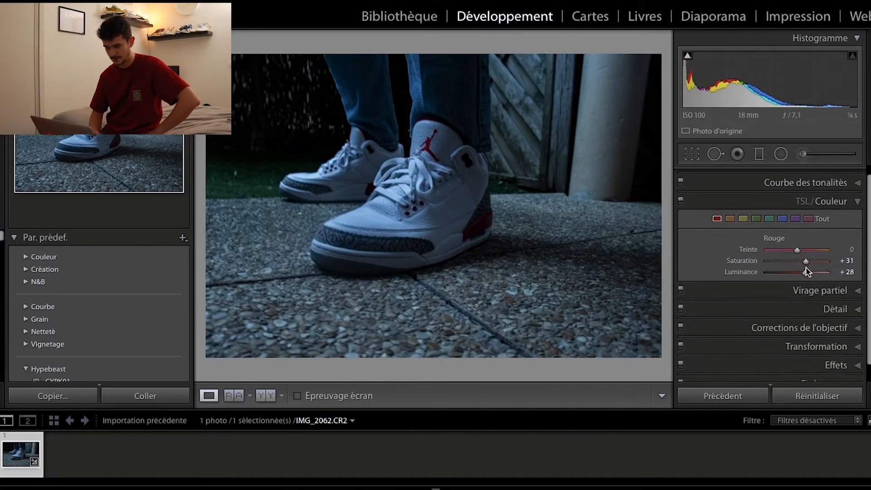
left_click(756, 219)
mouse_move(800, 272)
left_mouse_down()
mouse_move(810, 273)
mouse_move(782, 276)
mouse_move(804, 278)
mouse_move(803, 260)
left_mouse_up()
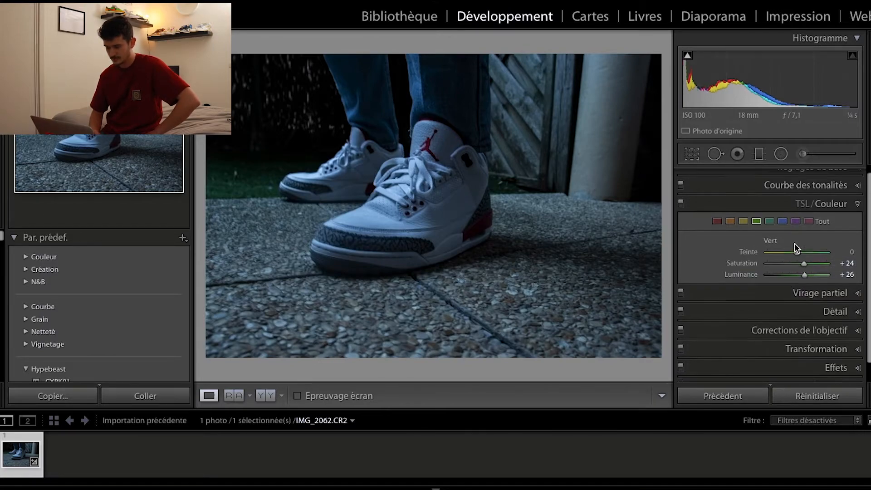
Step: Darken the whole photo by lowering the Exposition to −2,60 in the basic settings
scroll(794, 243, "up", 1)
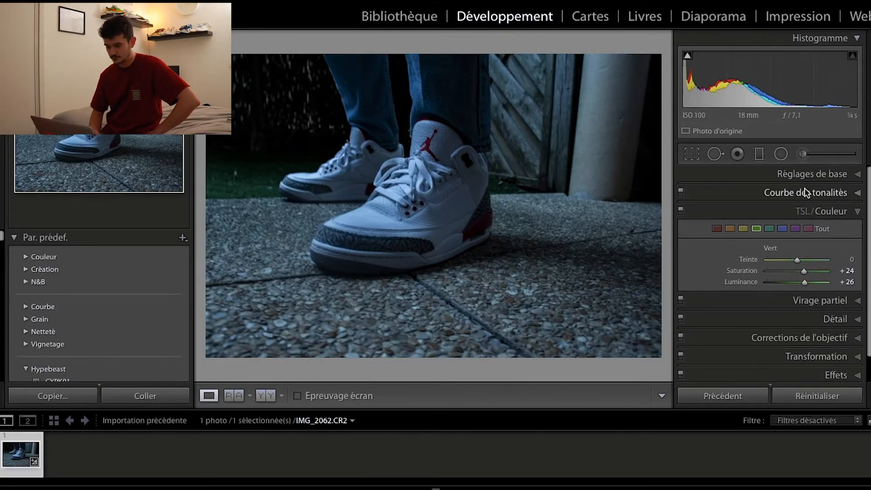
left_click(809, 175)
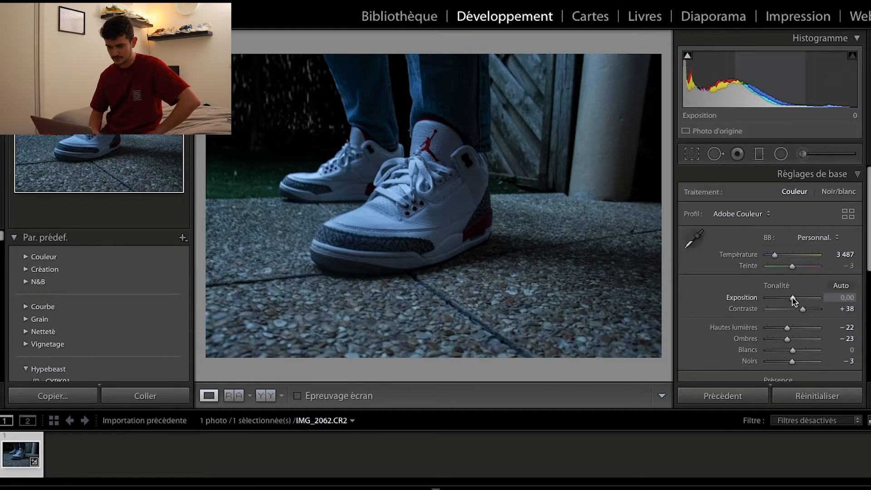
left_click_drag(793, 299, 779, 297)
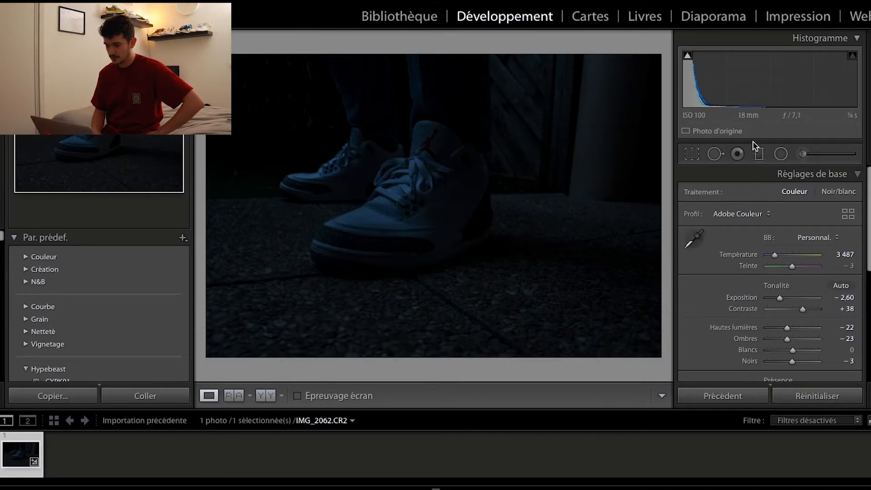
left_click(804, 174)
left_click(804, 175)
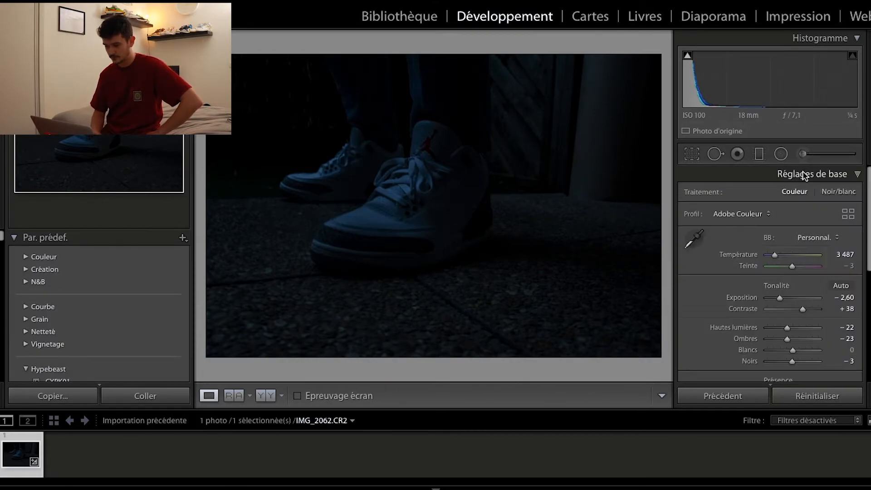
Step: Crop the photo to the 4 x 5 / 8 x 10 aspect ratio, shifting the image to the right within the frame
left_click(693, 155)
left_click(823, 195)
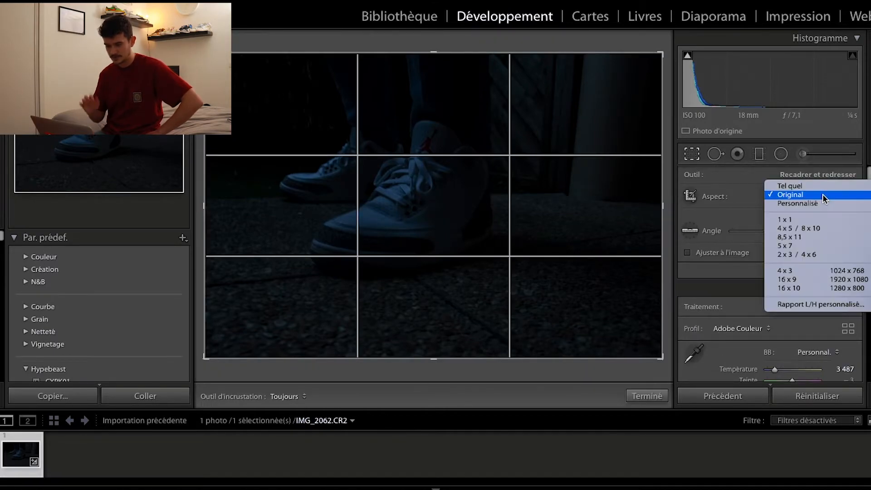
left_click(823, 228)
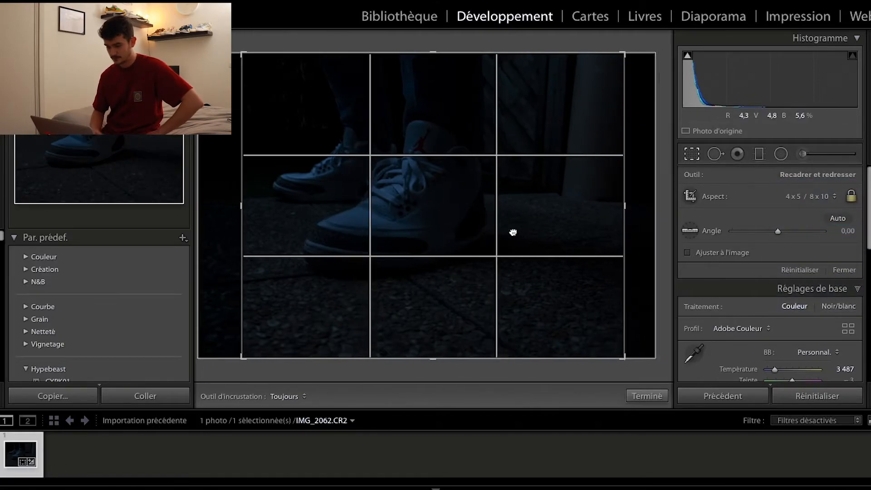
left_click_drag(512, 232, 539, 232)
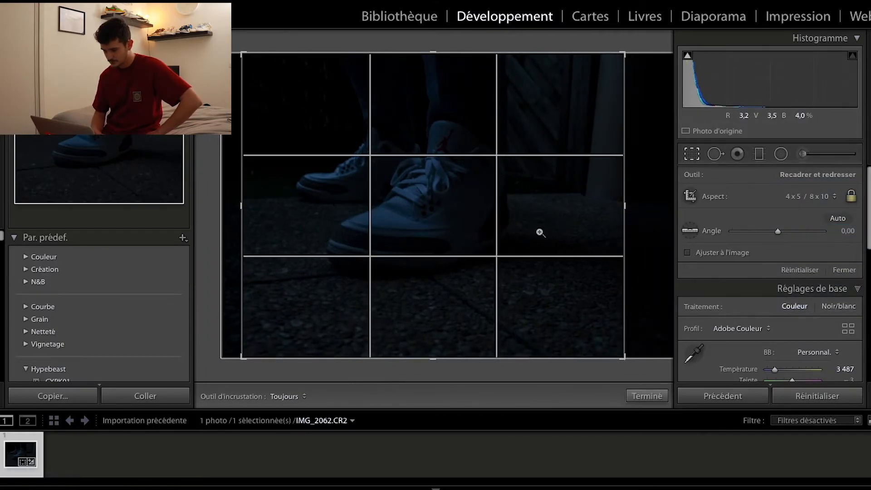
key("Return")
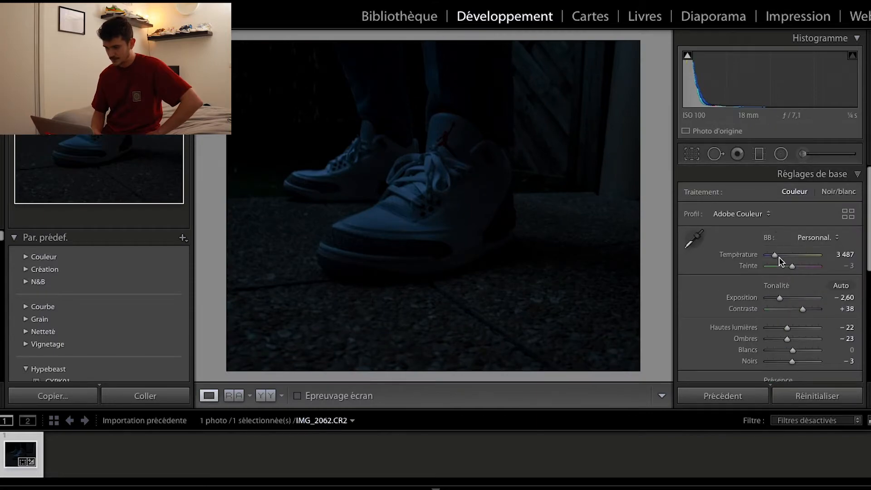
Step: Draw a radial filter around both sneakers, centring it on the front shoe and stretching the ellipse across most of the photo
scroll(797, 309, "down", 2)
scroll(795, 312, "down", 1)
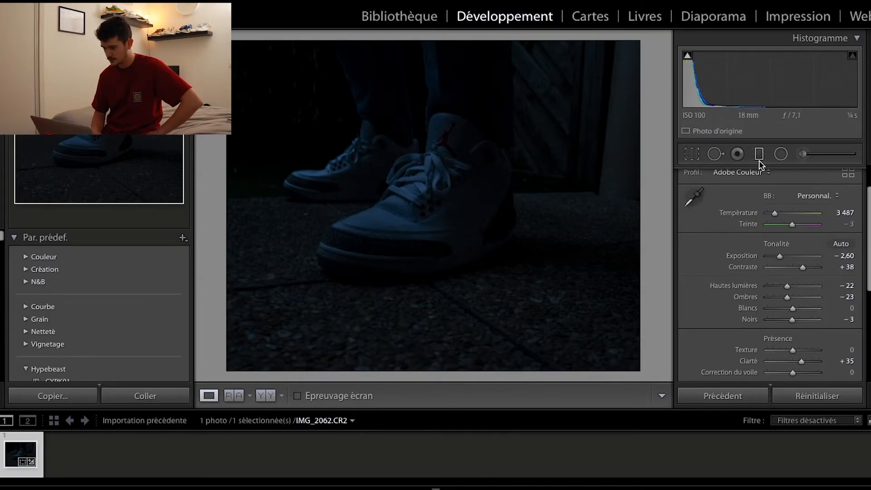
left_click(782, 154)
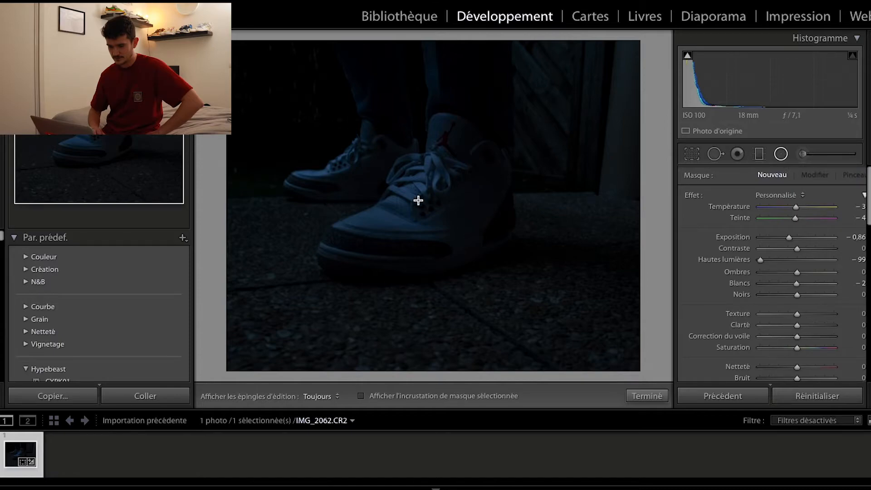
left_click_drag(354, 148, 534, 257)
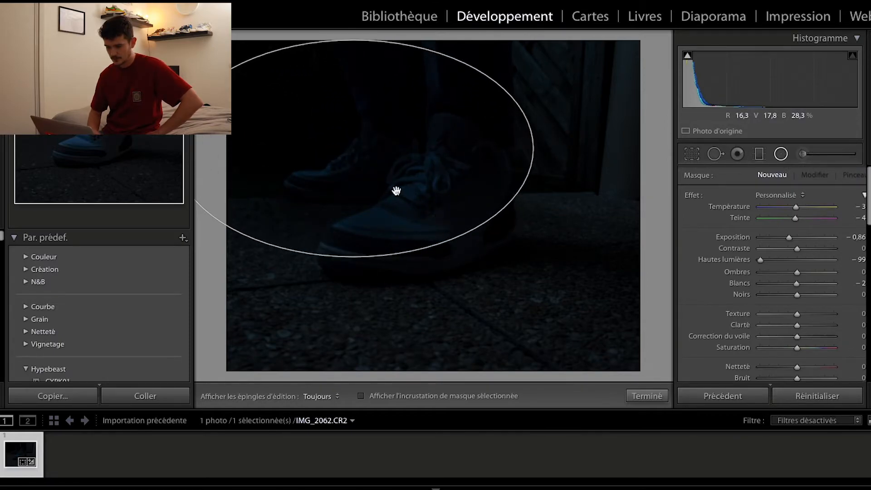
left_click_drag(396, 190, 459, 237)
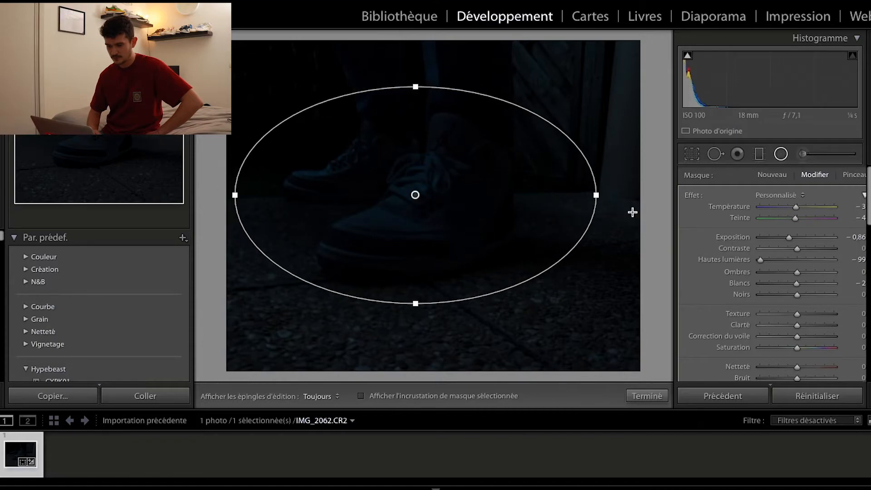
left_click_drag(595, 195, 628, 196)
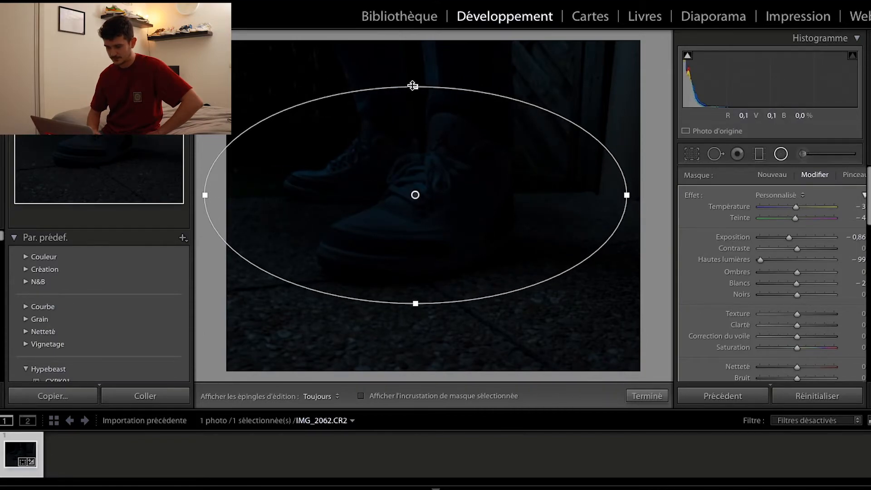
left_click_drag(412, 86, 413, 72)
left_click_drag(440, 158, 450, 158)
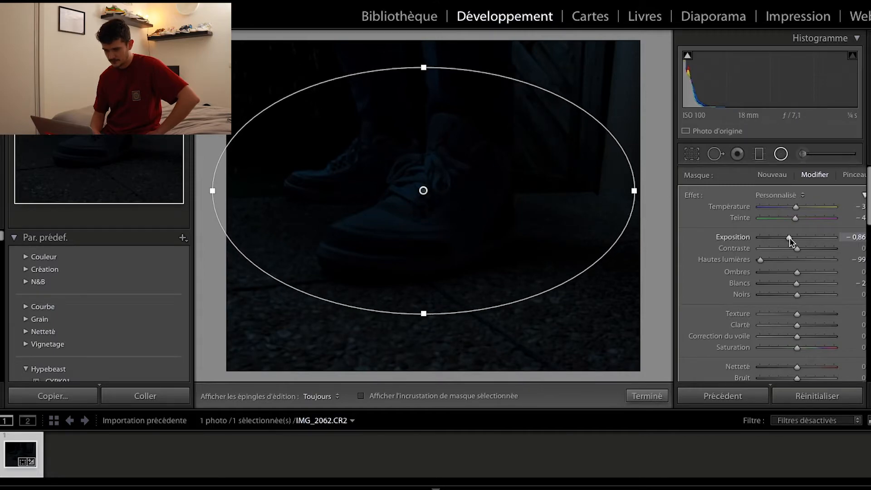
Step: Brighten the sneakers with the radial filter's Exposition at 3,27 and enlarge the ellipse further downwards and sideways
left_click_drag(790, 240, 827, 235)
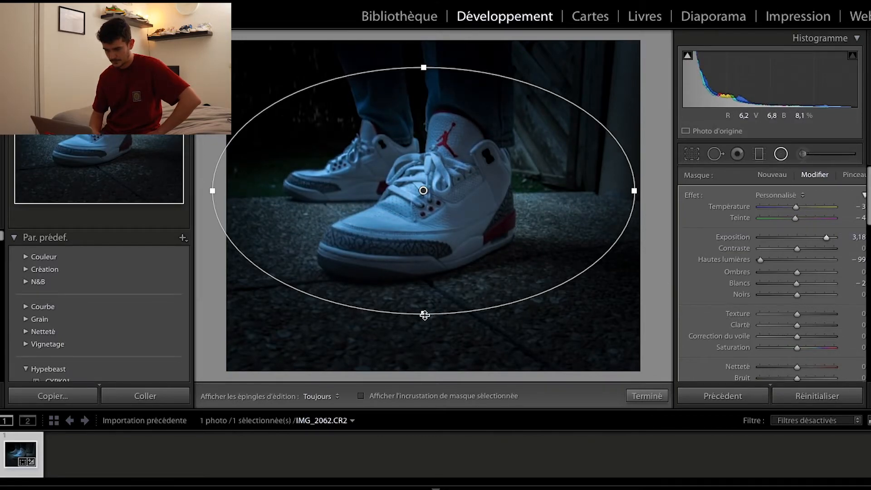
left_click_drag(423, 314, 425, 332)
left_click_drag(527, 180, 516, 184)
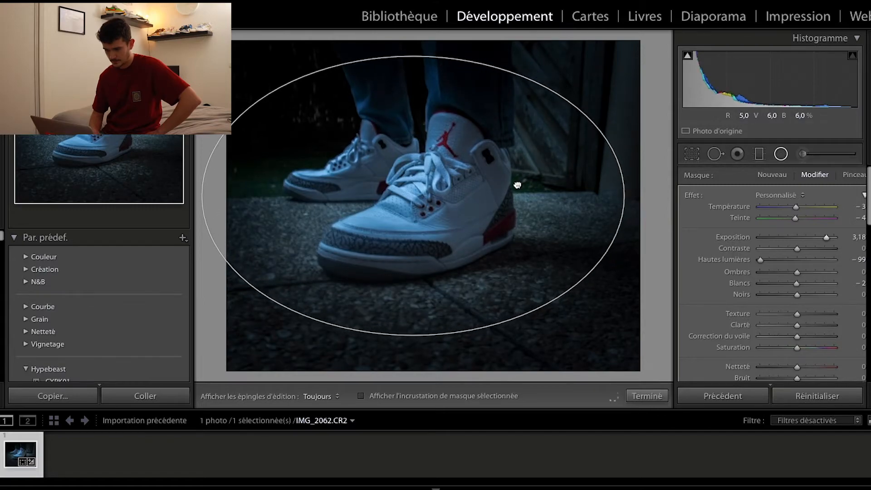
left_click_drag(625, 195, 661, 200)
left_click_drag(503, 211, 501, 211)
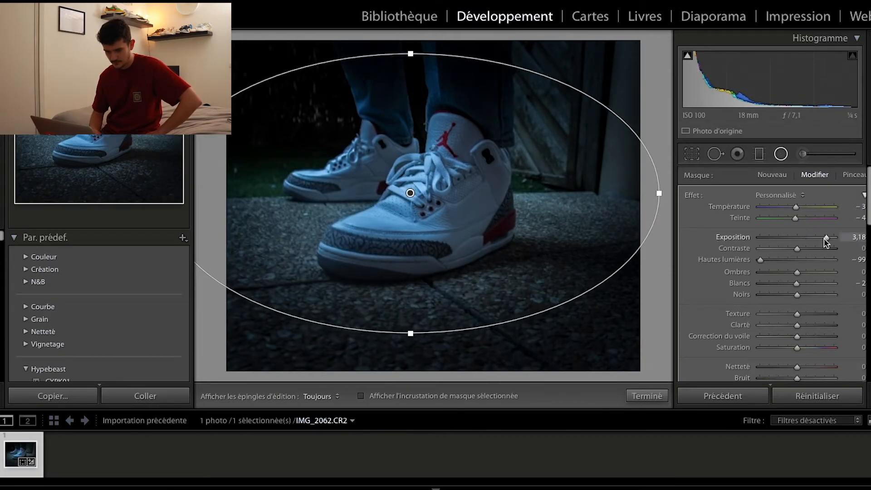
left_click_drag(826, 236, 828, 236)
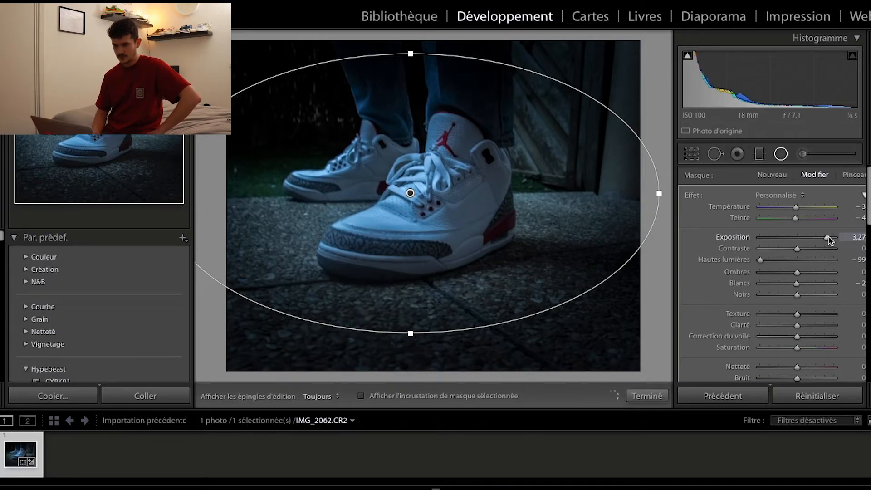
key("Return")
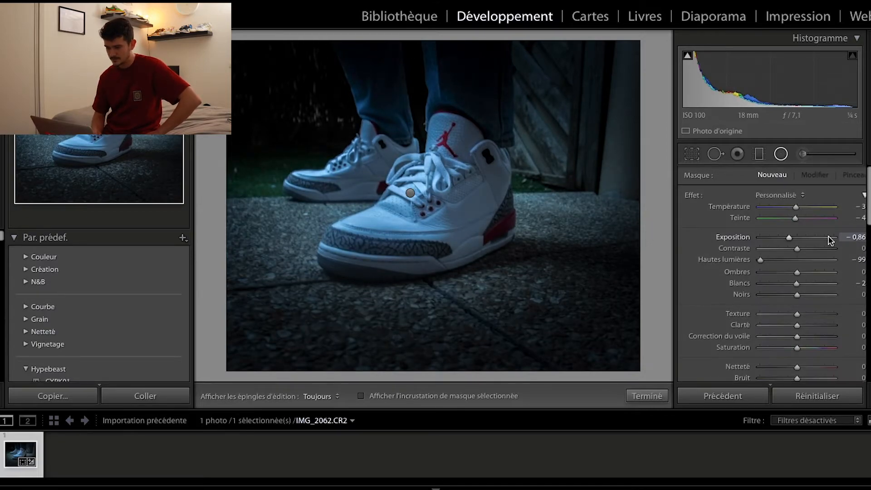
Step: Darken the ground with a graduated filter from the photo's lower edge up to just below the front shoe, Exposition −1,63
left_click(760, 154)
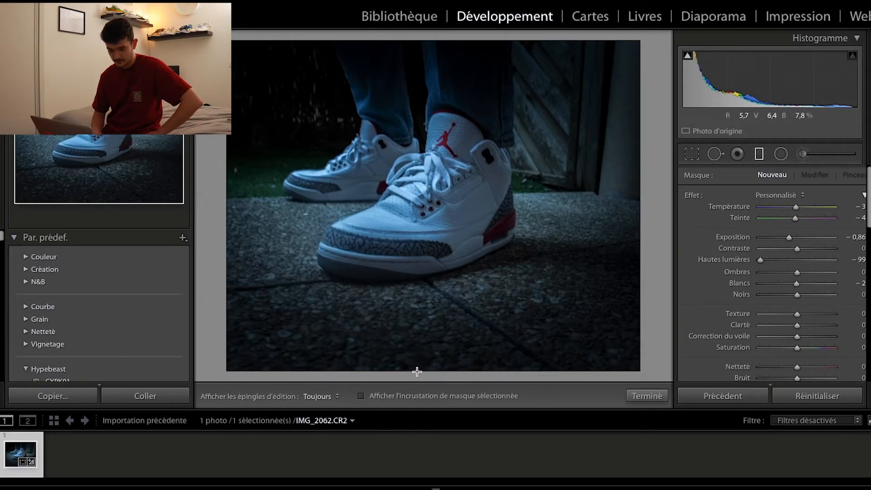
left_click_drag(416, 371, 416, 290)
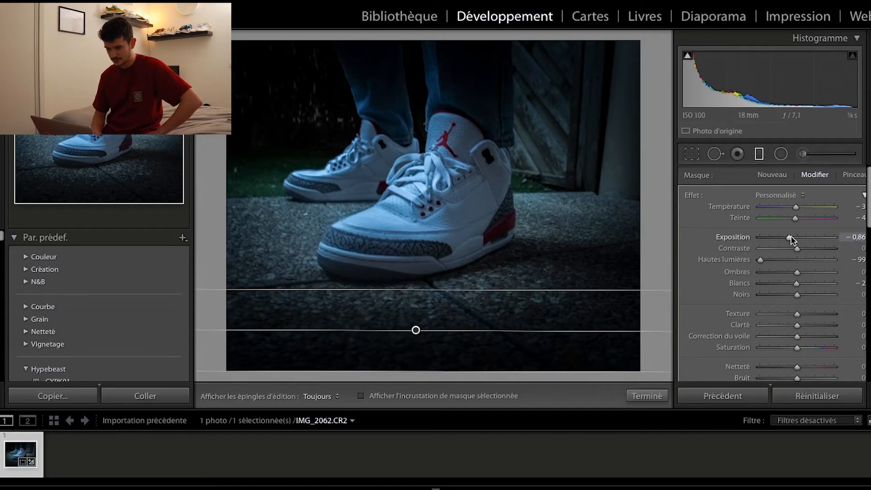
left_click_drag(789, 238, 782, 237)
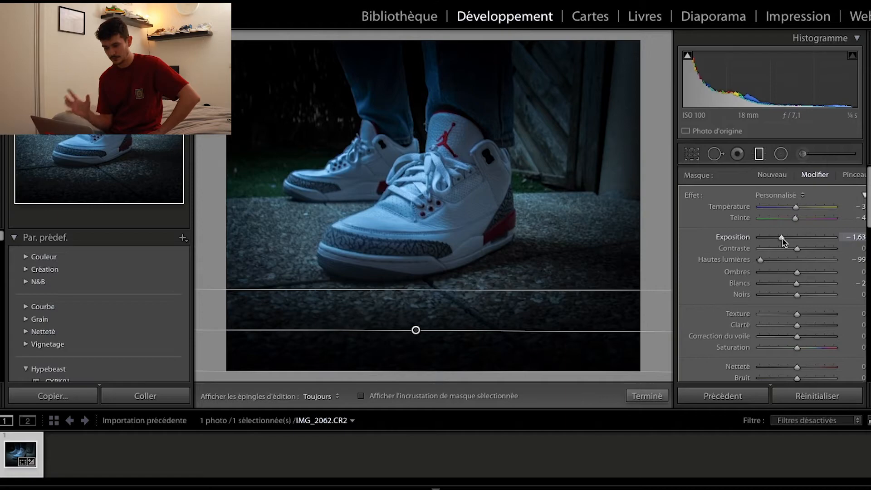
left_click(759, 156)
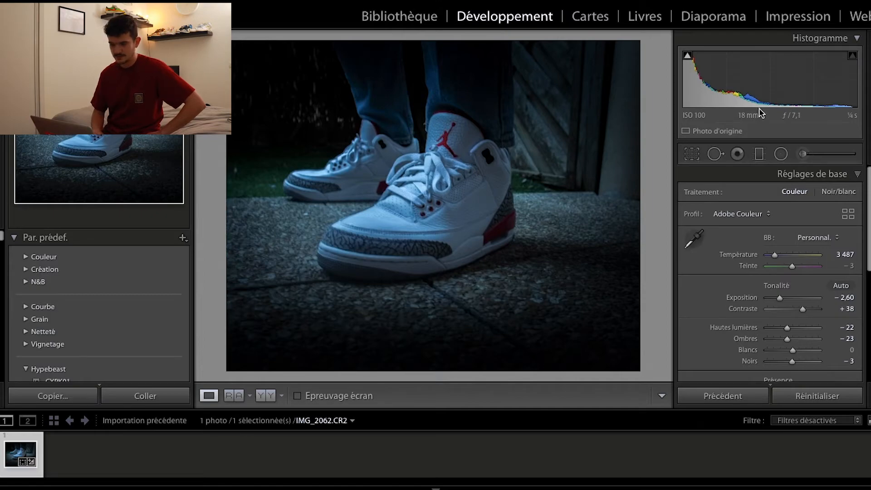
Step: Add a radial filter over the dark background in the photo's upper-left corner and raise its Exposition to 3,21
left_click(781, 153)
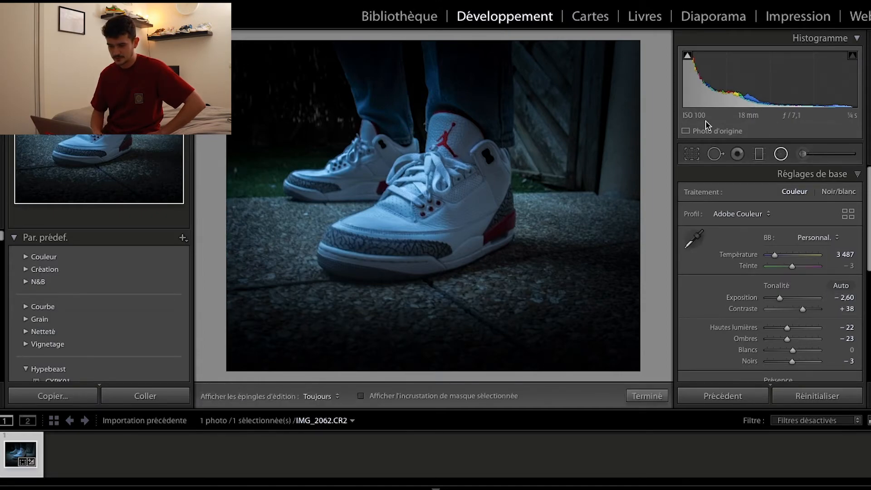
left_click_drag(232, 44, 357, 162)
left_click_drag(287, 72, 288, 108)
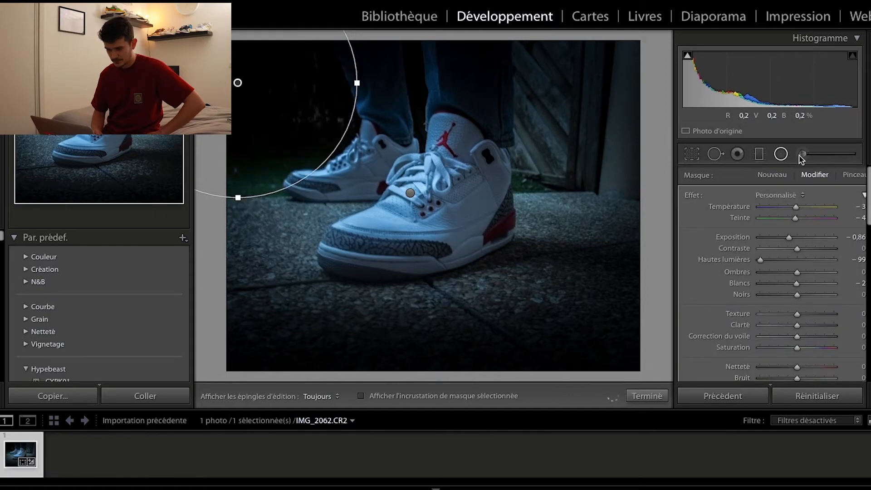
left_click_drag(788, 238, 827, 242)
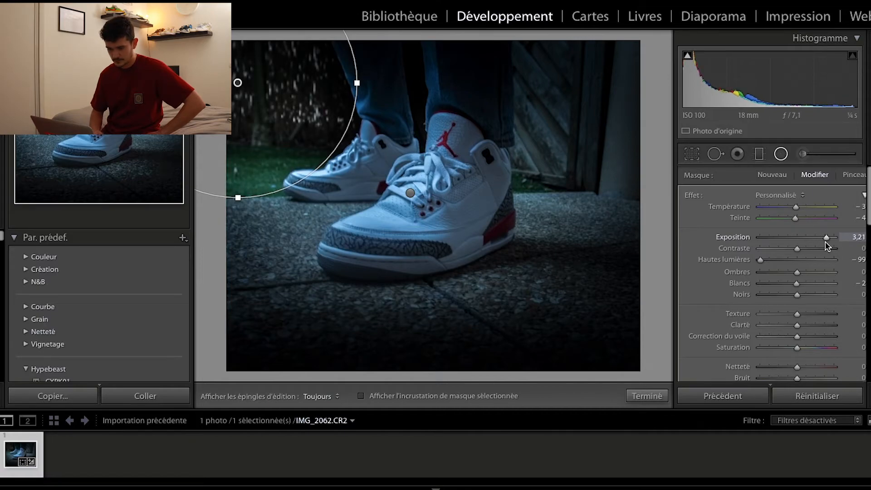
Step: Lengthen, tilt and lower the background radial filter along the photo's left edge, and set its Exposition to 2,17
left_click_drag(239, 197, 240, 274)
left_click_drag(358, 107, 339, 144)
left_click_drag(322, 67, 298, 125)
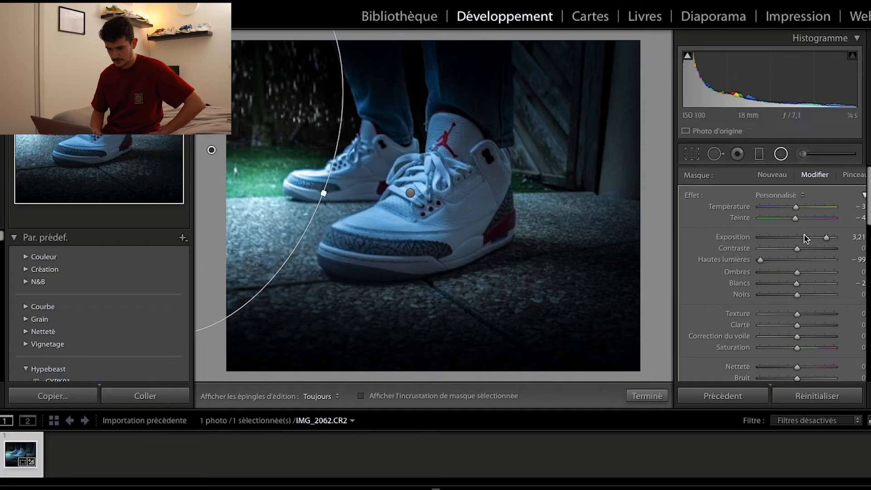
left_click_drag(823, 238, 817, 239)
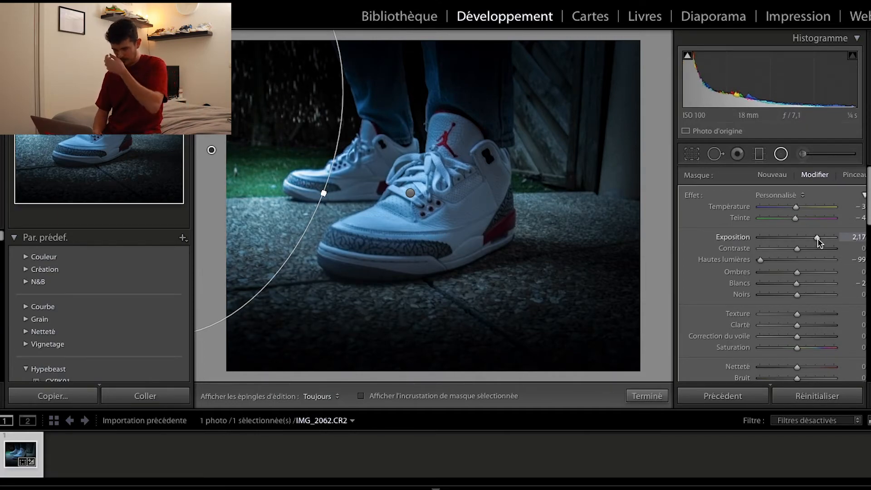
left_click(781, 155)
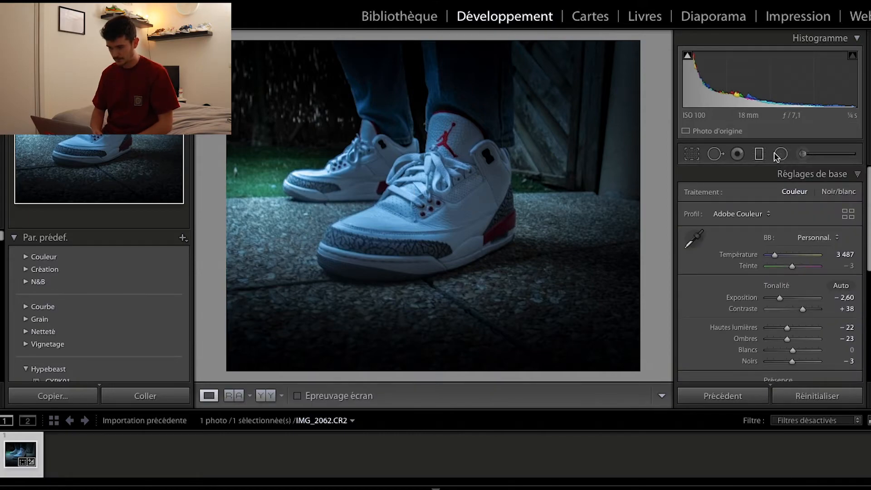
Step: Add a tall radial filter over the wooden wall at the photo's right side with Exposition 0,75
left_click(781, 154)
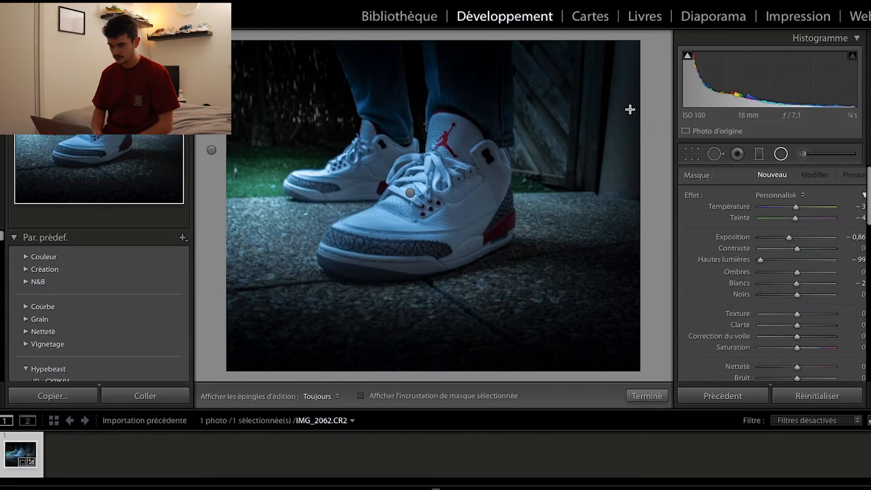
left_click_drag(608, 81, 712, 284)
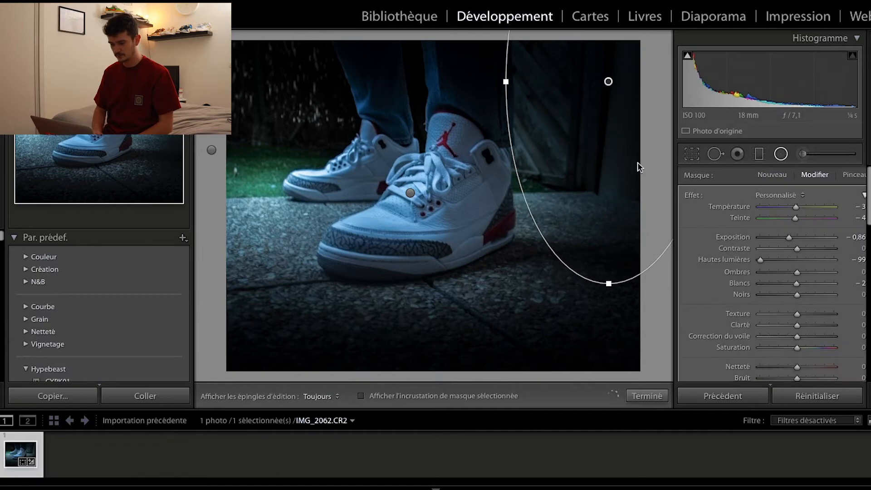
left_click_drag(624, 127, 628, 167)
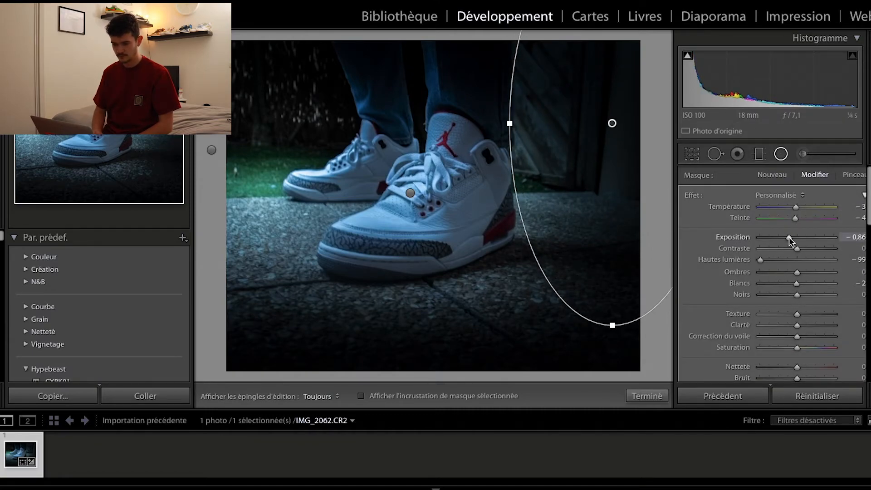
left_click_drag(789, 237, 804, 241)
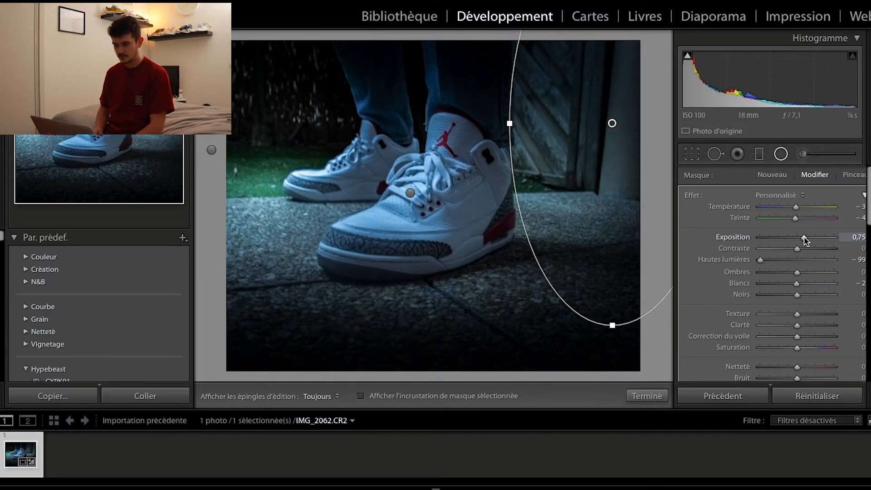
key("Return")
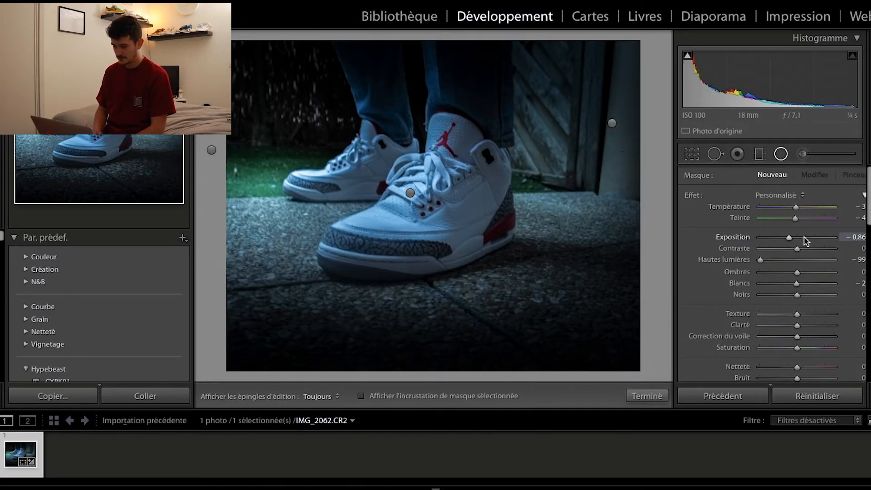
Step: Warm the whole photo slightly by setting the basic white balance Température to 3 727
left_click(815, 154)
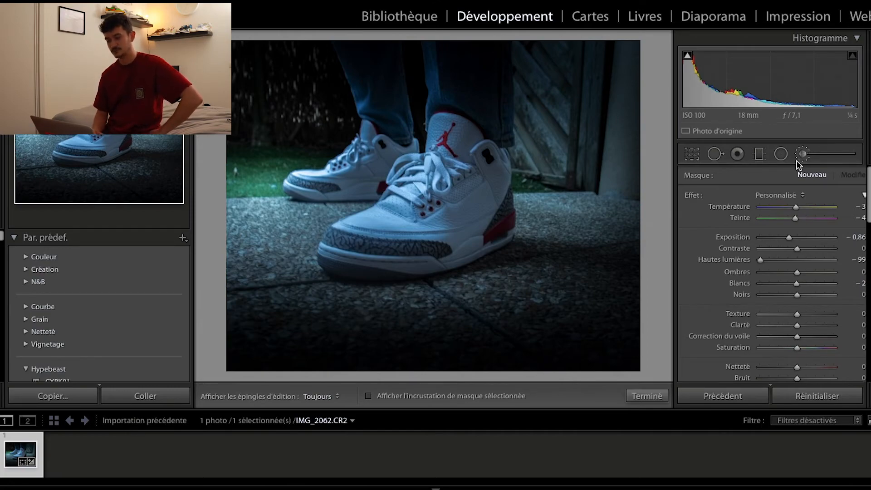
scroll(726, 259, "down", 5)
scroll(775, 265, "down", 6)
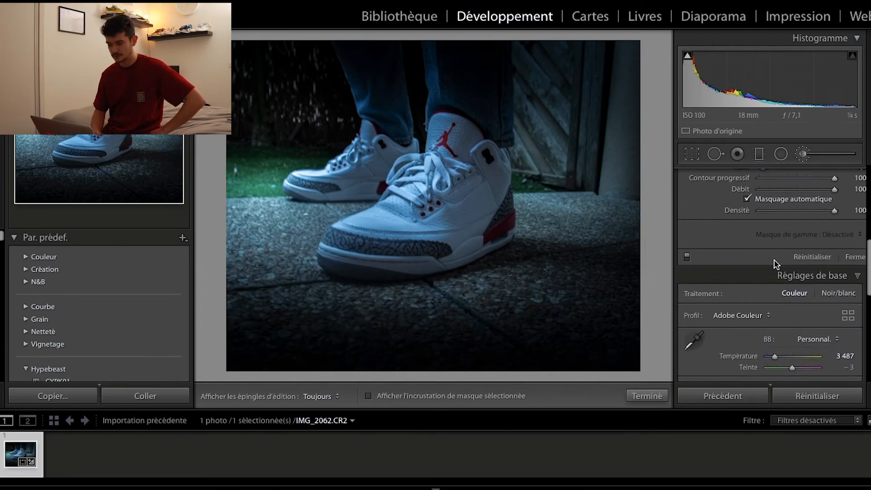
scroll(776, 265, "down", 6)
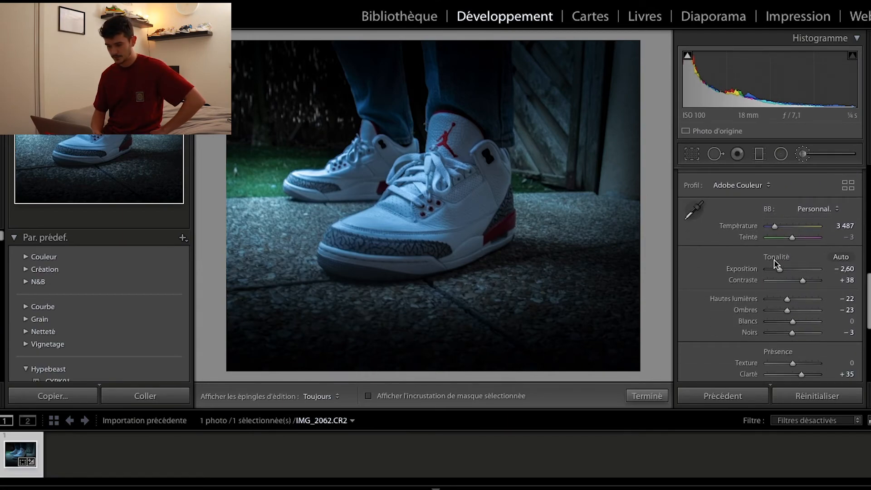
left_click_drag(776, 227, 776, 226)
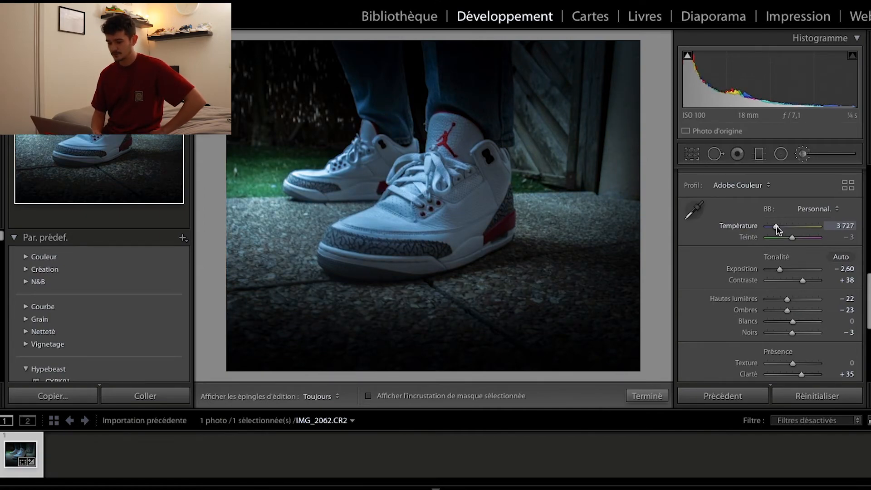
Step: Set the photo's overall Saturation to +3, try a Vibrance of −11 and undo that Vibrance change
scroll(774, 302, "down", 3)
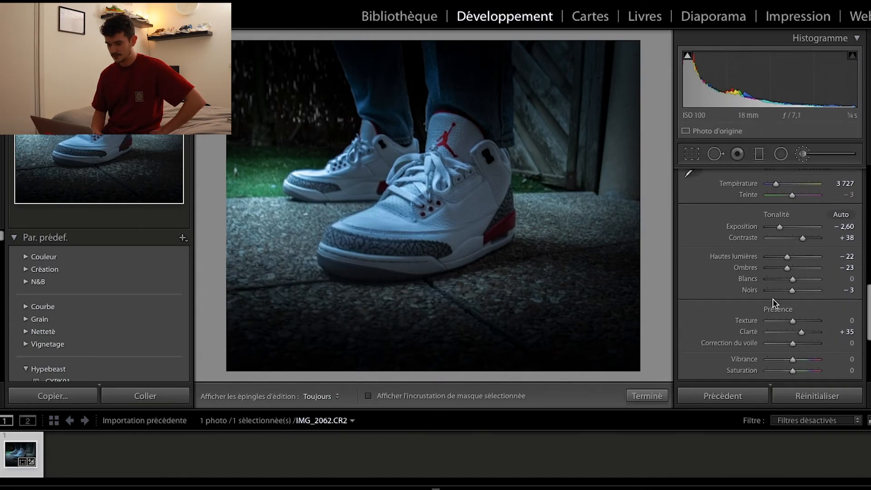
scroll(772, 299, "down", 5)
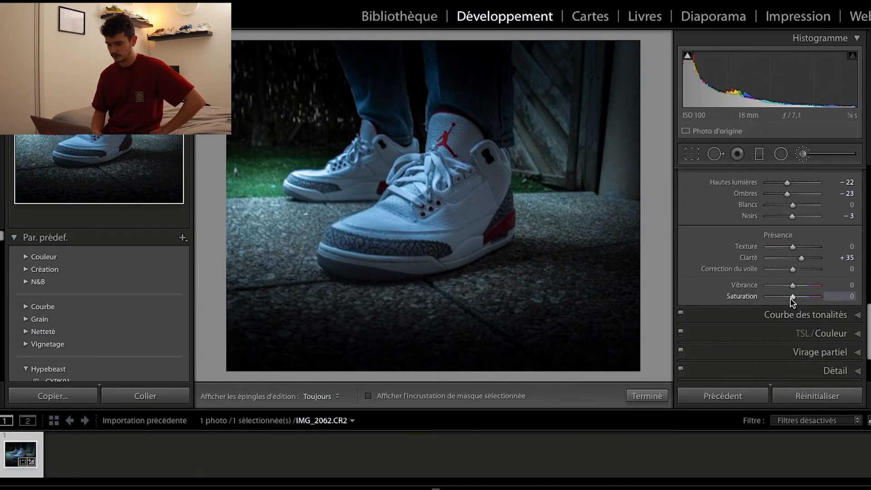
mouse_move(793, 300)
left_mouse_down()
mouse_move(806, 300)
mouse_move(792, 303)
mouse_move(800, 288)
mouse_move(790, 285)
left_mouse_up()
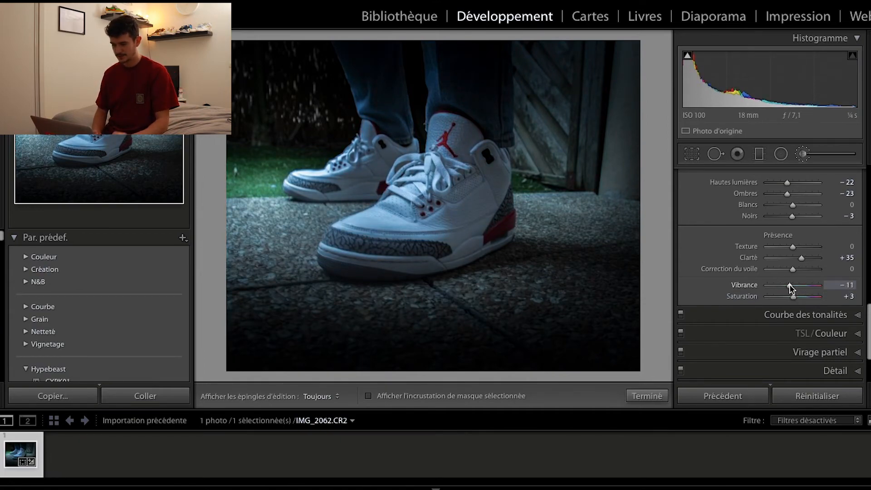
key("ctrl+z")
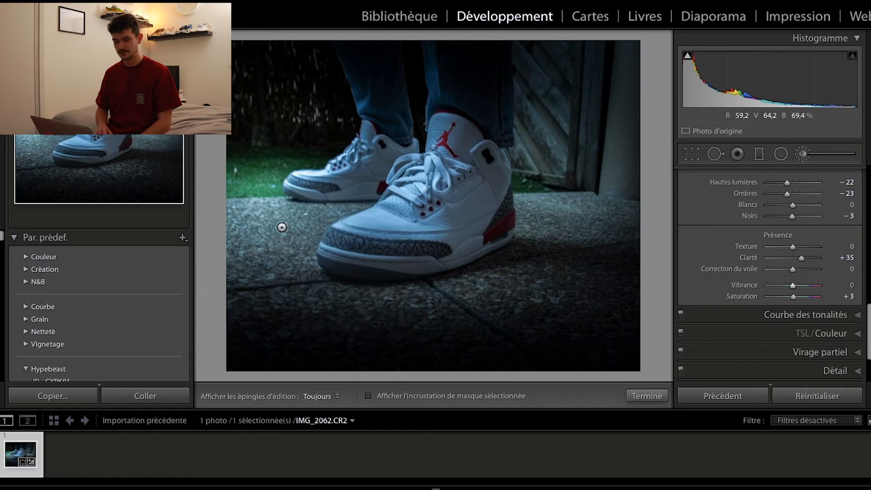
left_click(155, 396)
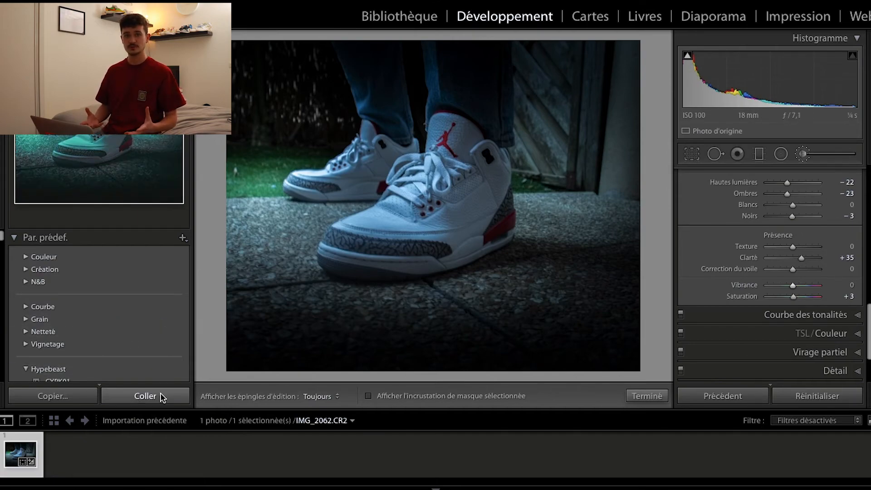